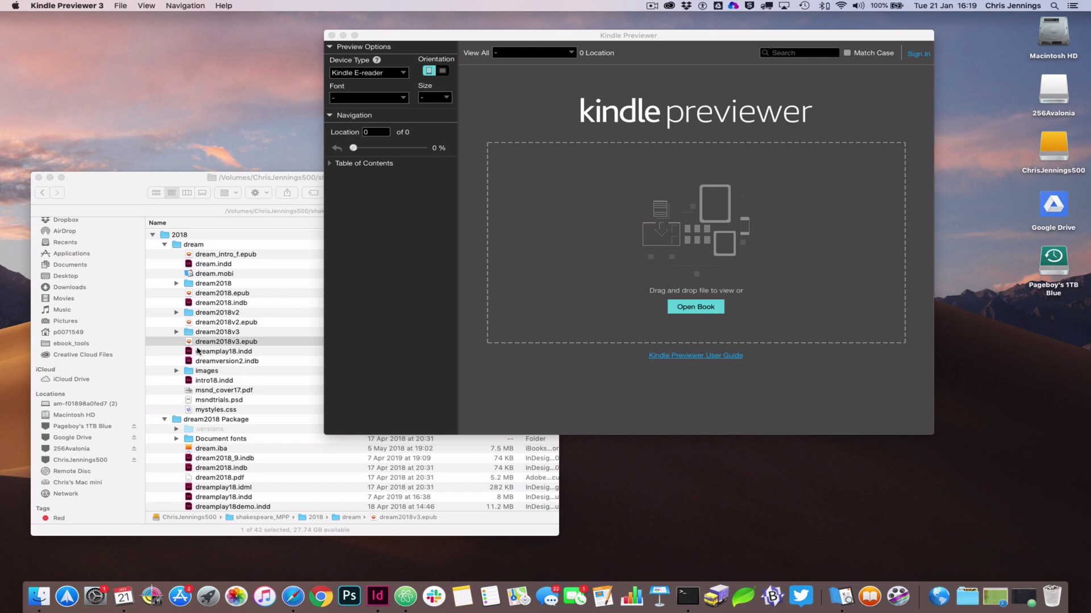
- Drag dream2018v3.epub from Finder into Kindle Previewer to load A Midsummer Night's Dream
left_click_drag(188, 343, 577, 230)
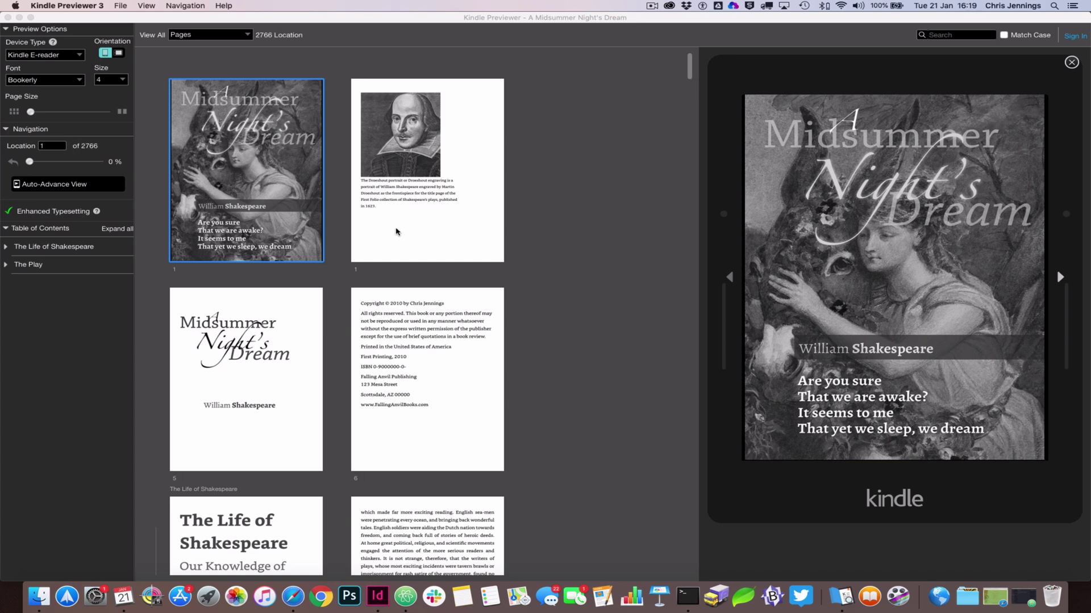
- Page from the cover past the portrait, title and copyright pages to The Life of Shakespeare
scroll(361, 233, "down", 4)
scroll(360, 233, "up", 4)
scroll(360, 232, "down", 10)
scroll(398, 235, "up", 10)
left_click(1060, 278)
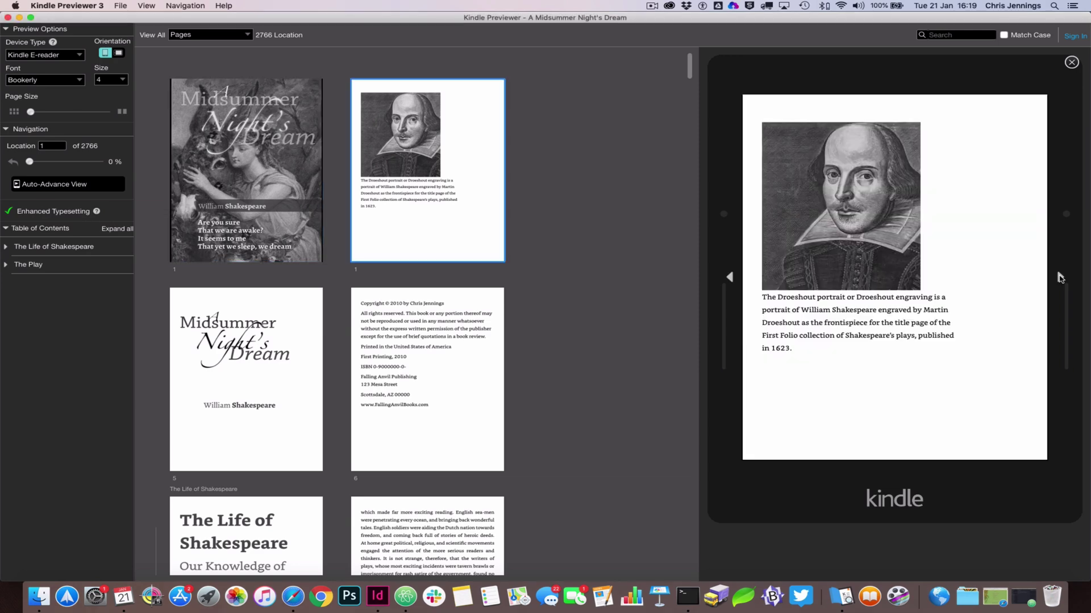
left_click(1059, 278)
left_click(1060, 278)
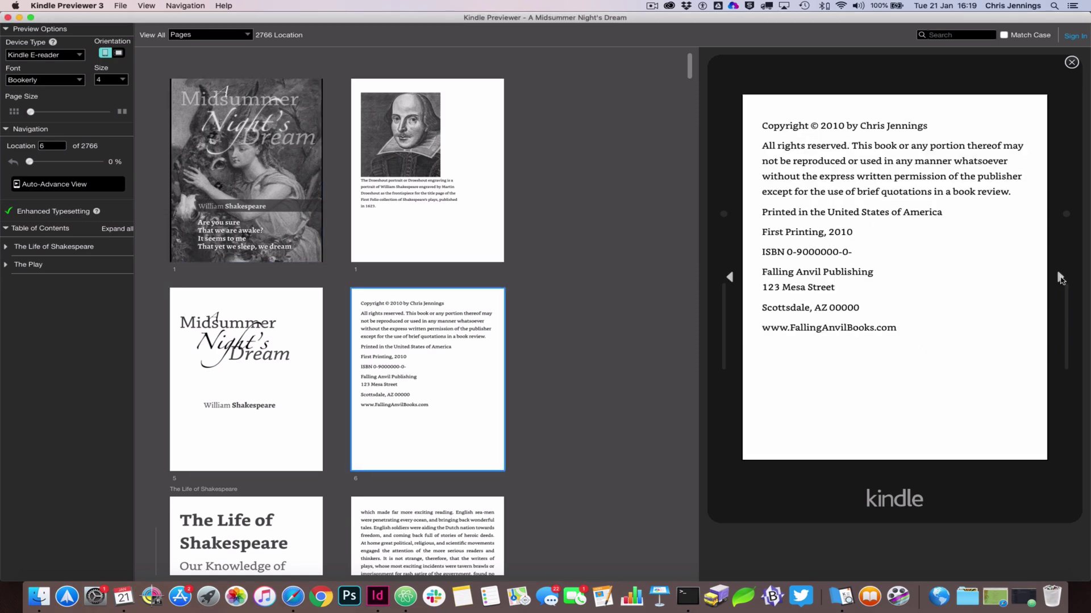
left_click(1059, 279)
- Continue through Birth and Parentage, Marriage and Later Allusions to location 137
left_click(1060, 278)
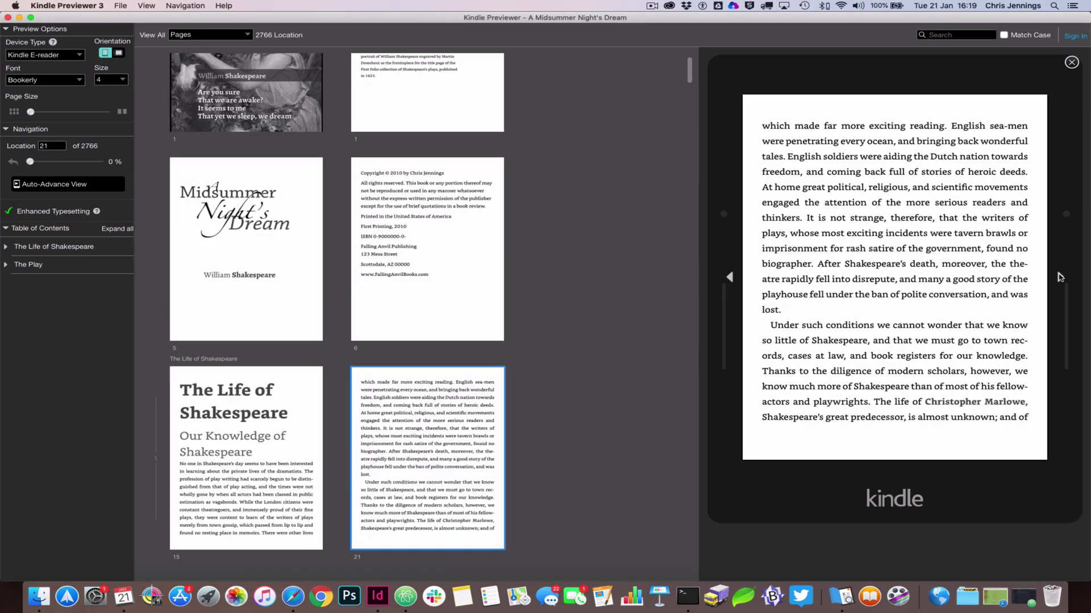
left_click(1060, 278)
left_click(1060, 278)
left_click(1060, 278)
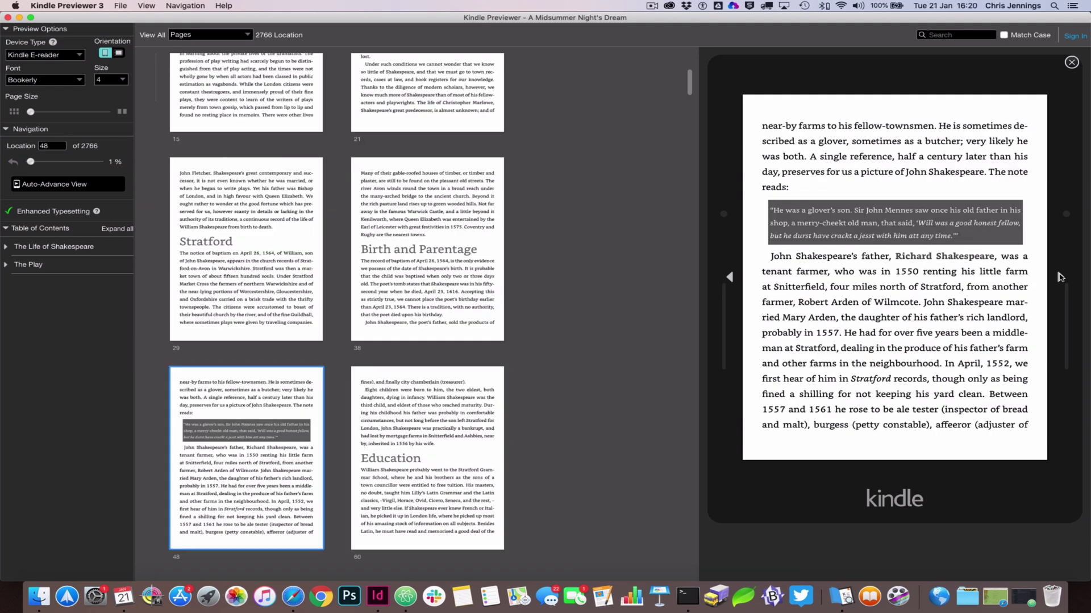
left_click(1060, 279)
left_click(1060, 279)
left_click(1059, 279)
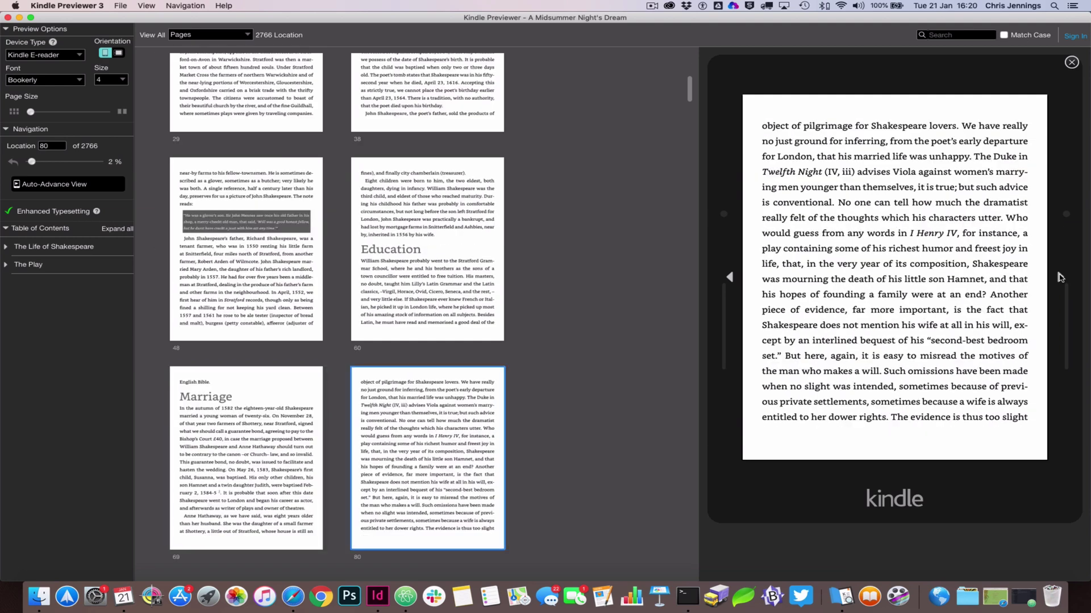
left_click(1060, 278)
left_click(1060, 278)
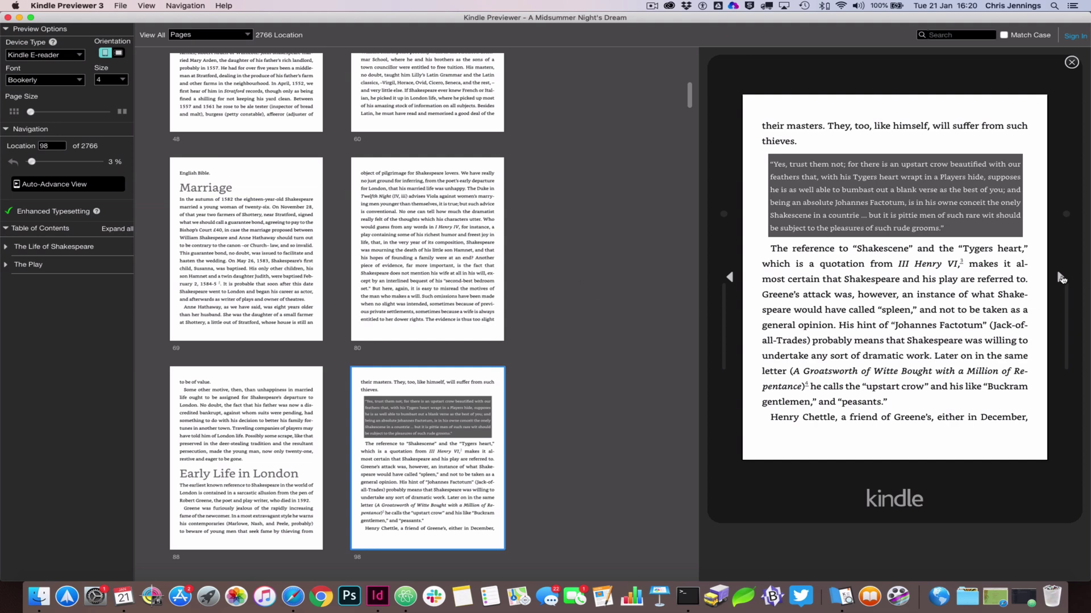
left_click(1060, 279)
left_click(1060, 278)
left_click(1060, 278)
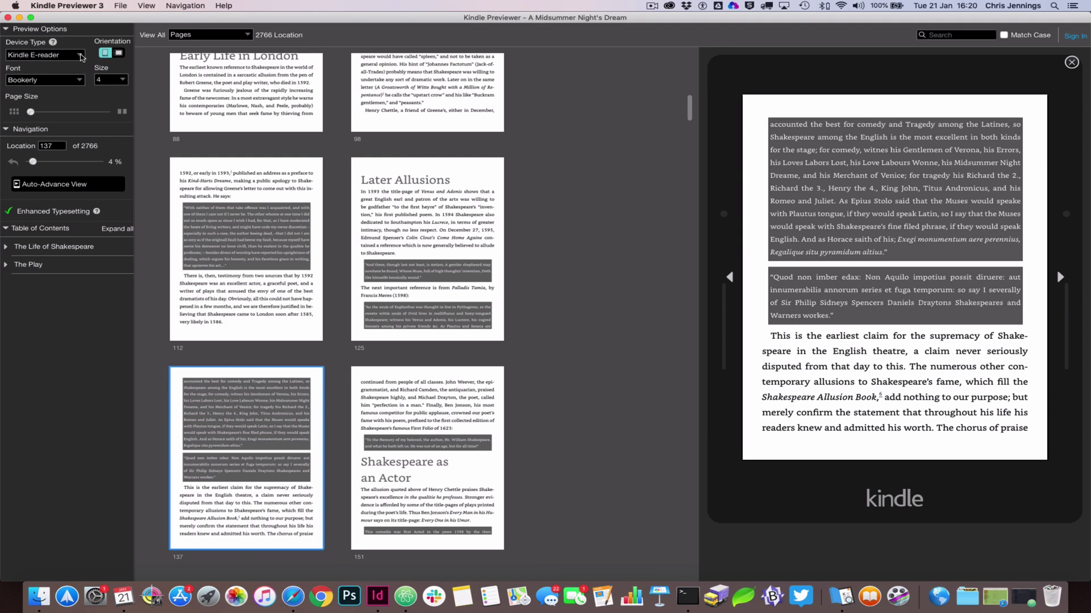
- Switch the Device Type to Tablet and step back one page
left_click(82, 56)
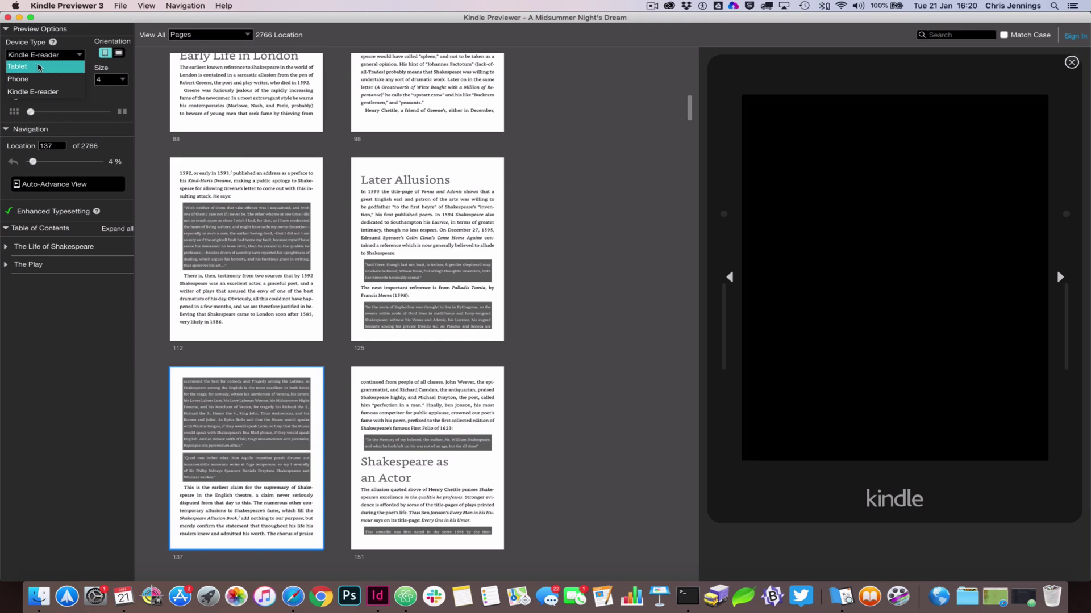
left_click(39, 67)
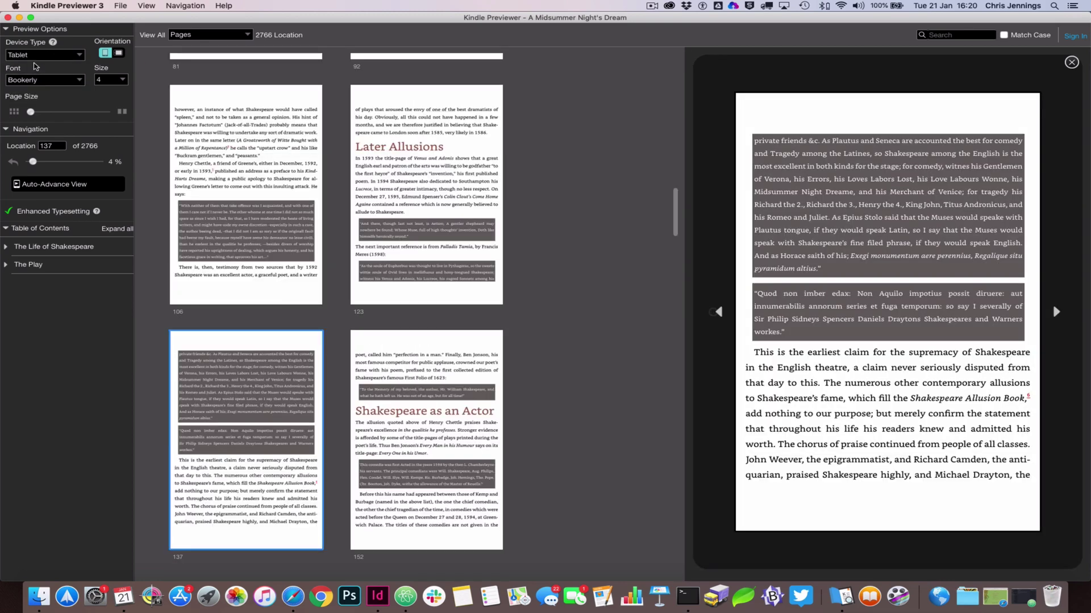
key("Left")
key("Left")
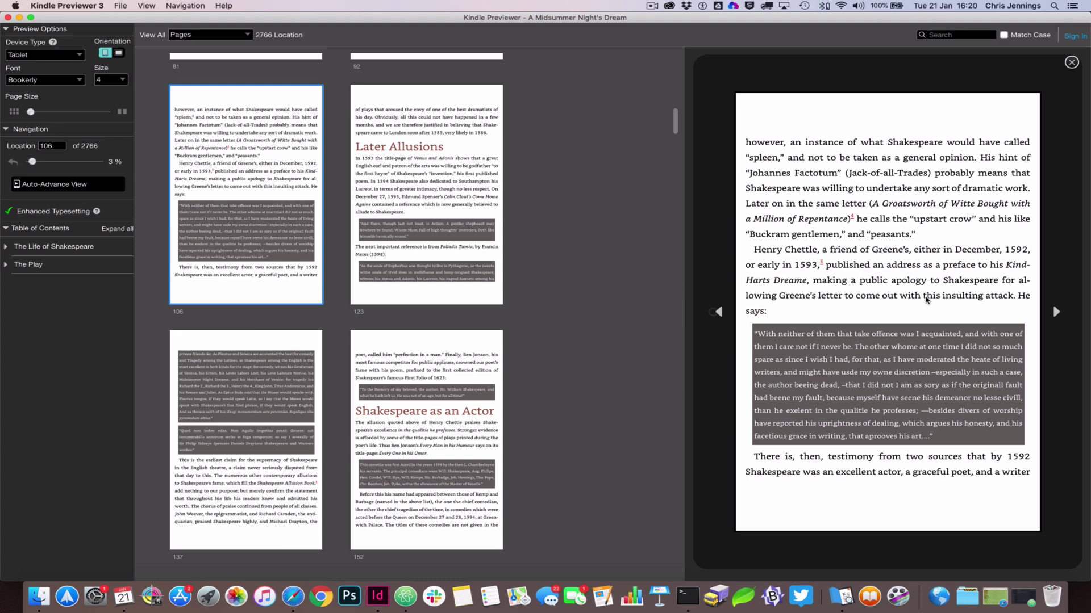
- Page the tablet preview forward past location 137 to the Portraits, Tomb, and Descendants page
left_click(1056, 312)
left_click(1056, 312)
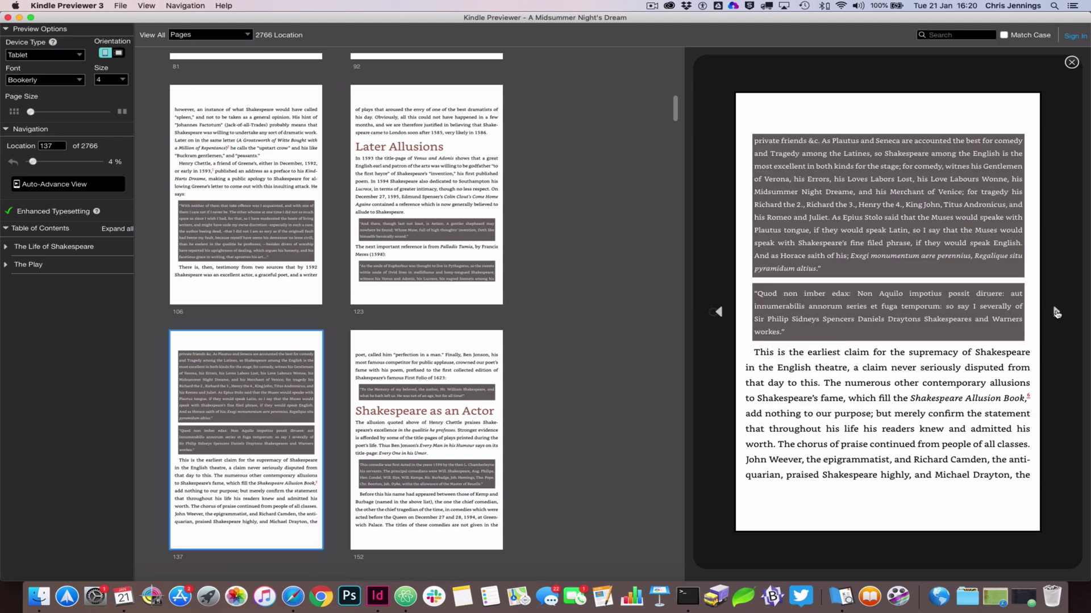
left_click(1055, 311)
left_click(1055, 312)
left_click(1056, 312)
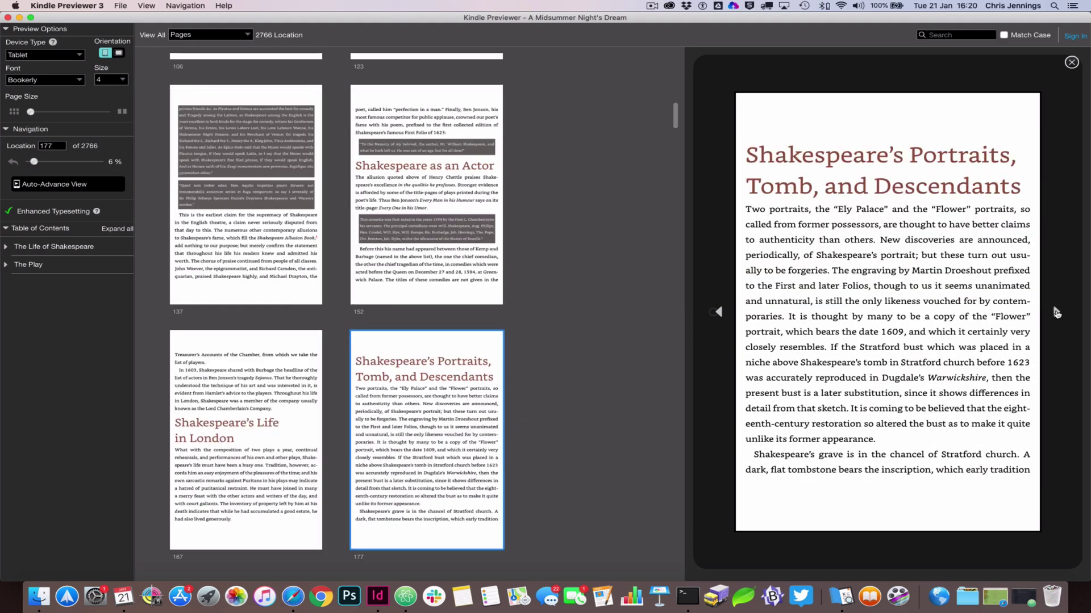
left_click(1055, 312)
left_click(1055, 312)
- Continue through The Play title, Dramatis Personae and Athens pages to Act I, Scene I at location 268
left_click(1055, 312)
left_click(1056, 312)
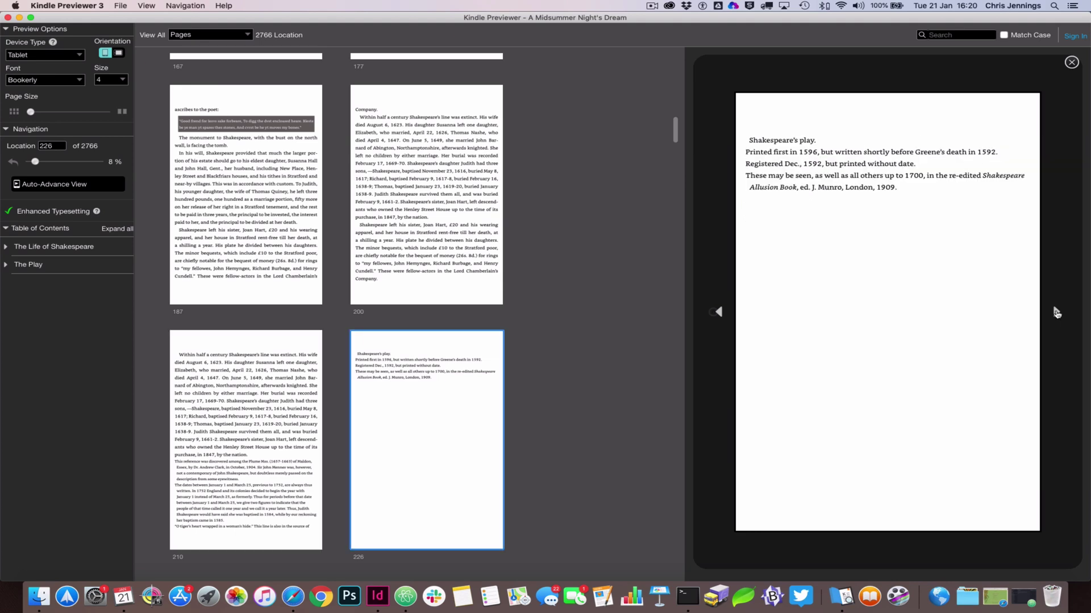
left_click(1055, 312)
left_click(1055, 312)
left_click(1056, 311)
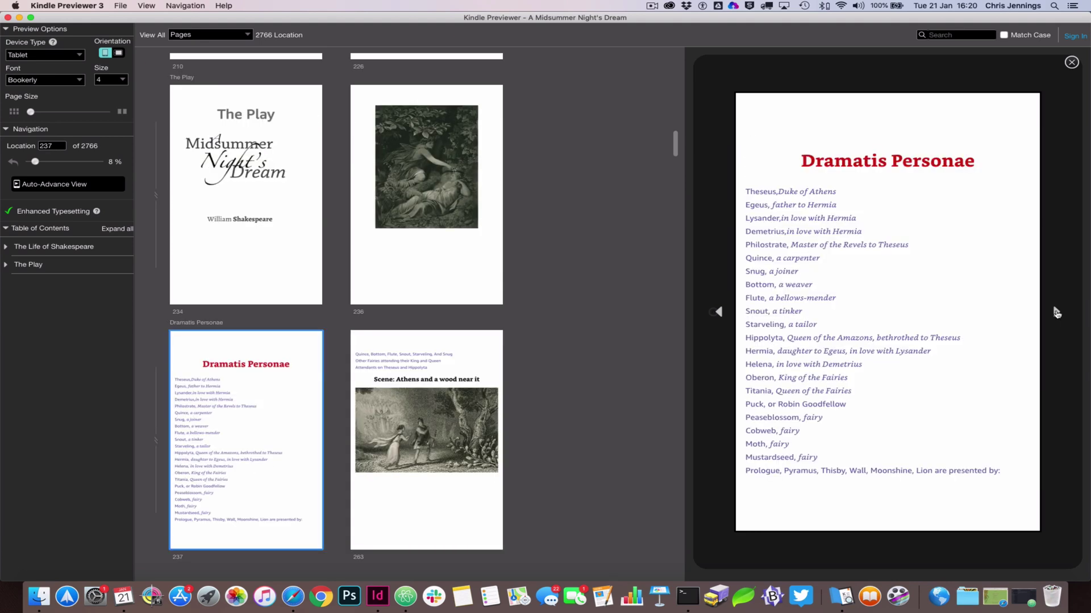
left_click(1056, 312)
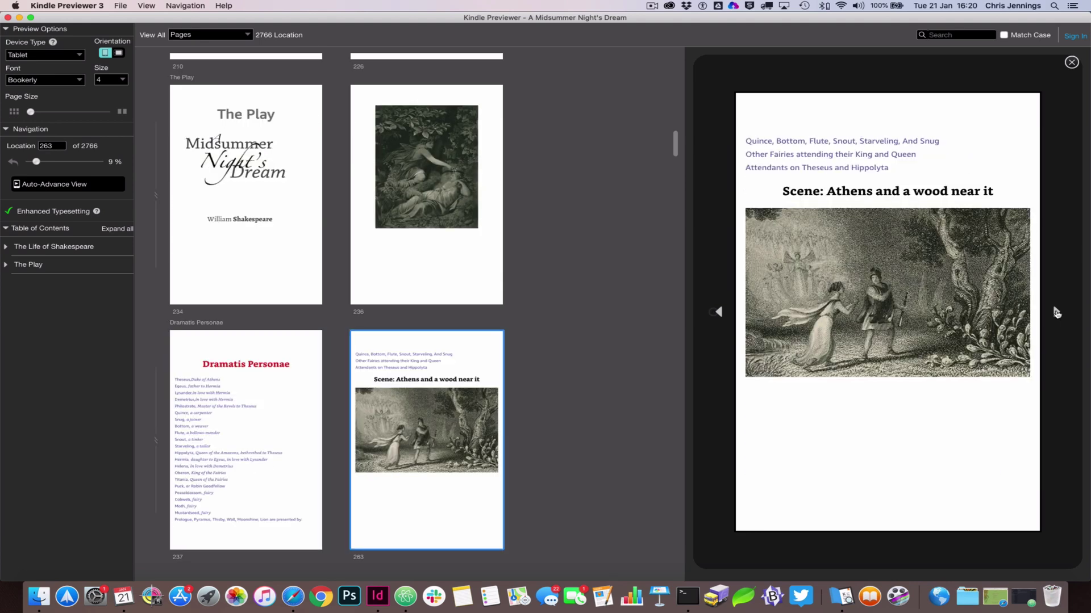
left_click(1056, 312)
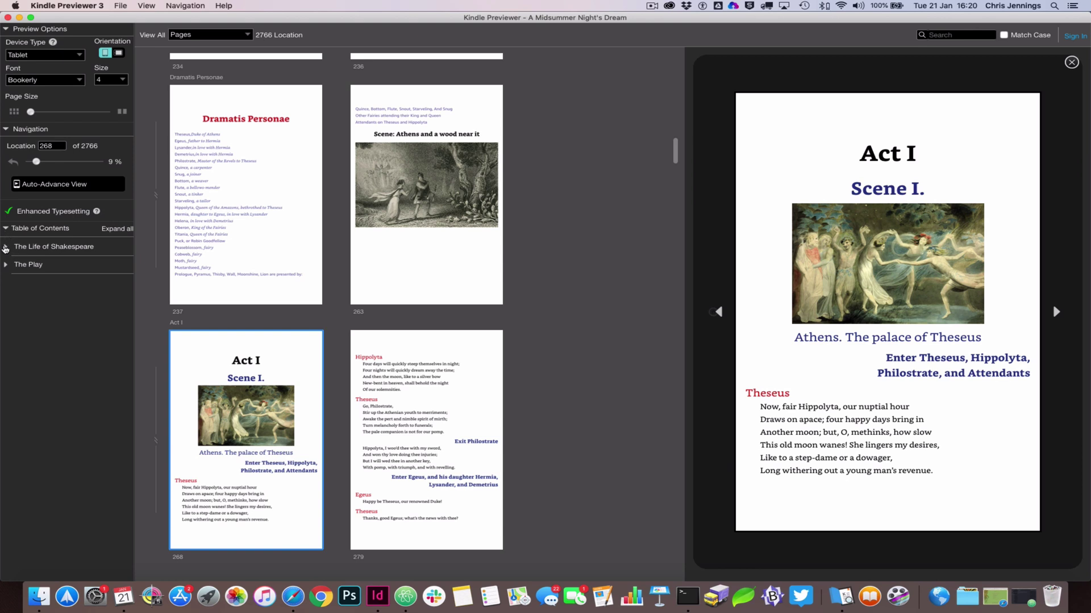
- In the Table of Contents, toggle The Life of Shakespeare, then expand The Play and toggle Act I's scenes
left_click(5, 249)
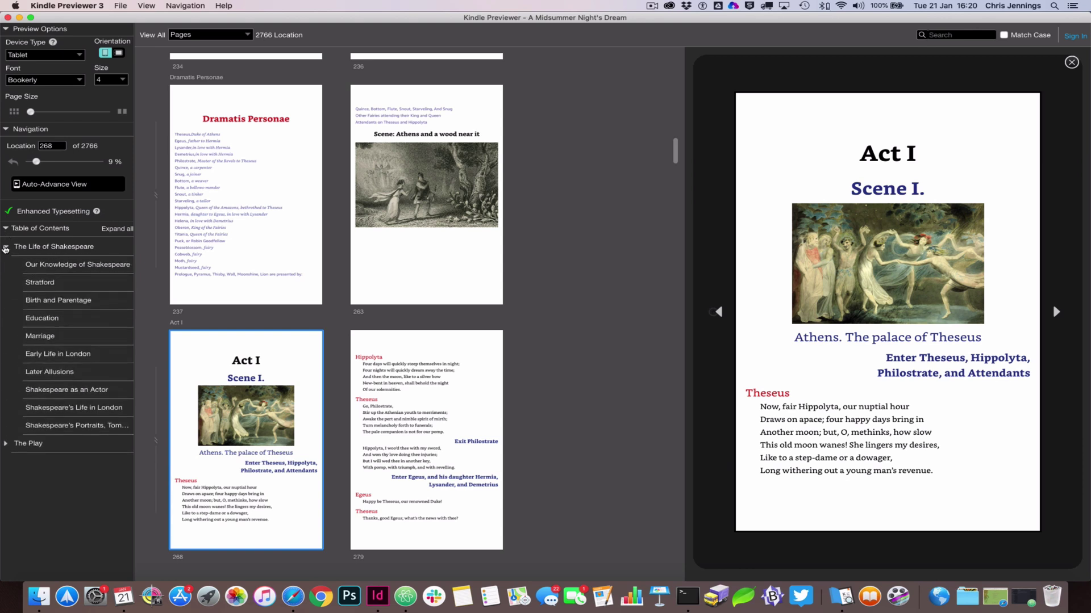
left_click(5, 249)
left_click(5, 267)
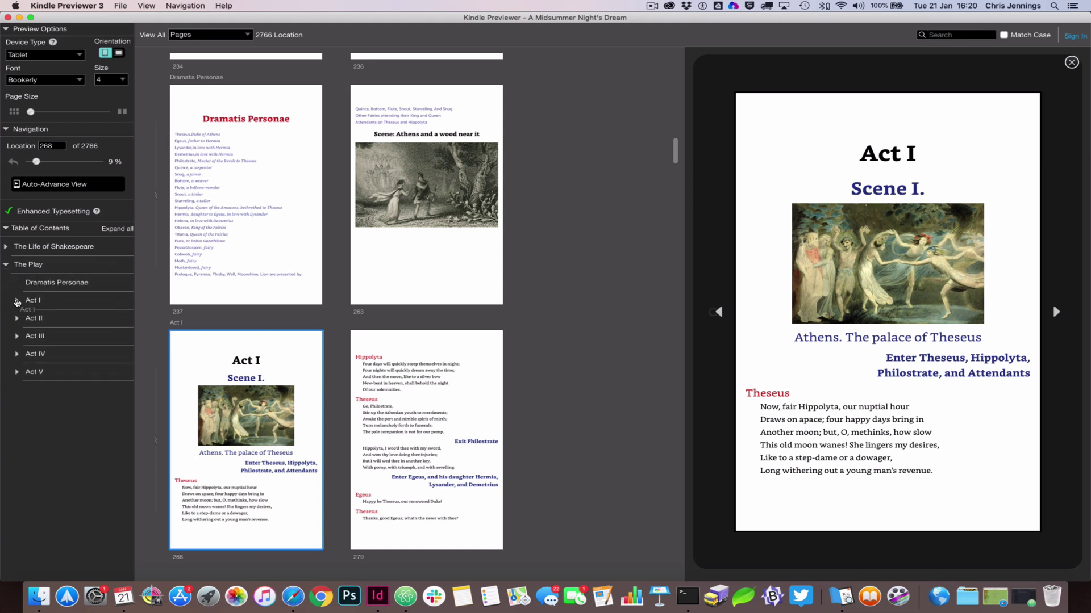
left_click(18, 301)
left_click(17, 302)
- Page forward three times past the Egeus page to location 326
left_click(1055, 313)
left_click(1055, 312)
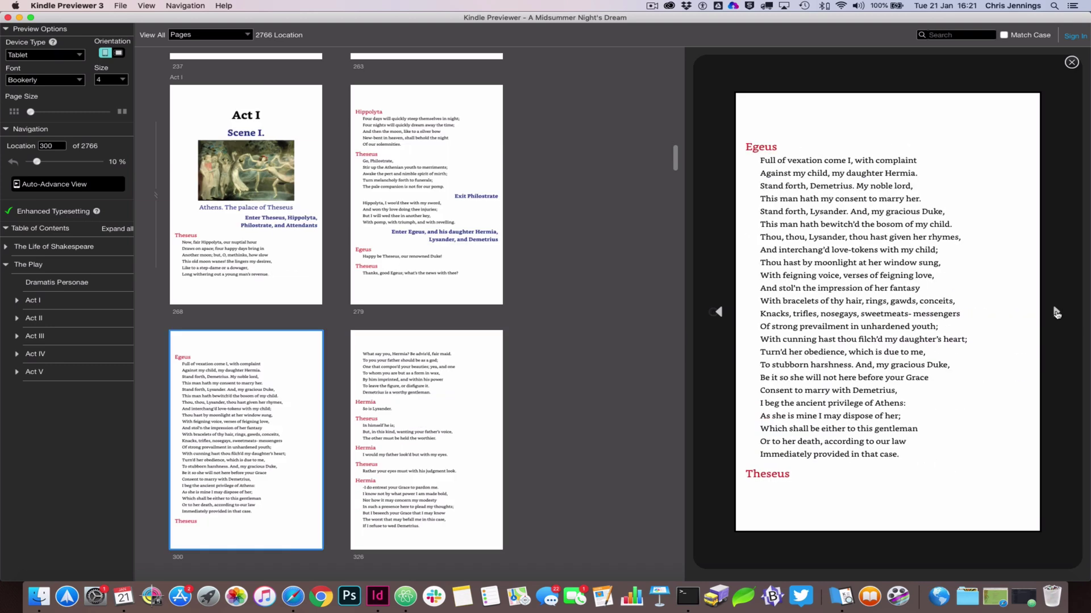
left_click(1056, 313)
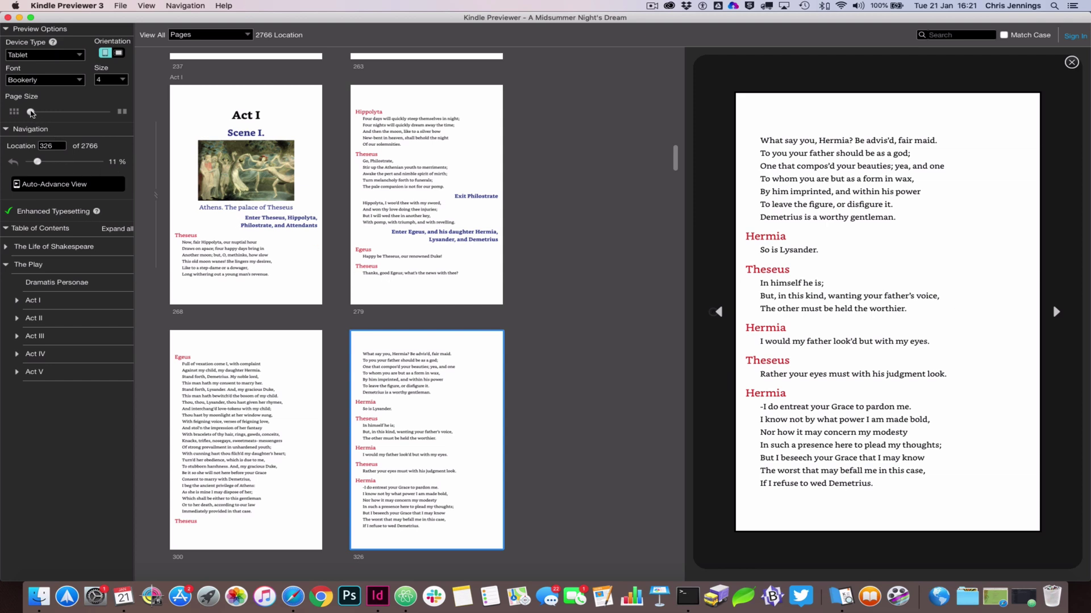
- Adjust the Page Size slider, then set the text Size to 1 and then to 2
mouse_move(32, 112)
left_mouse_down()
mouse_move(43, 114)
mouse_move(30, 115)
left_mouse_up()
left_click(123, 80)
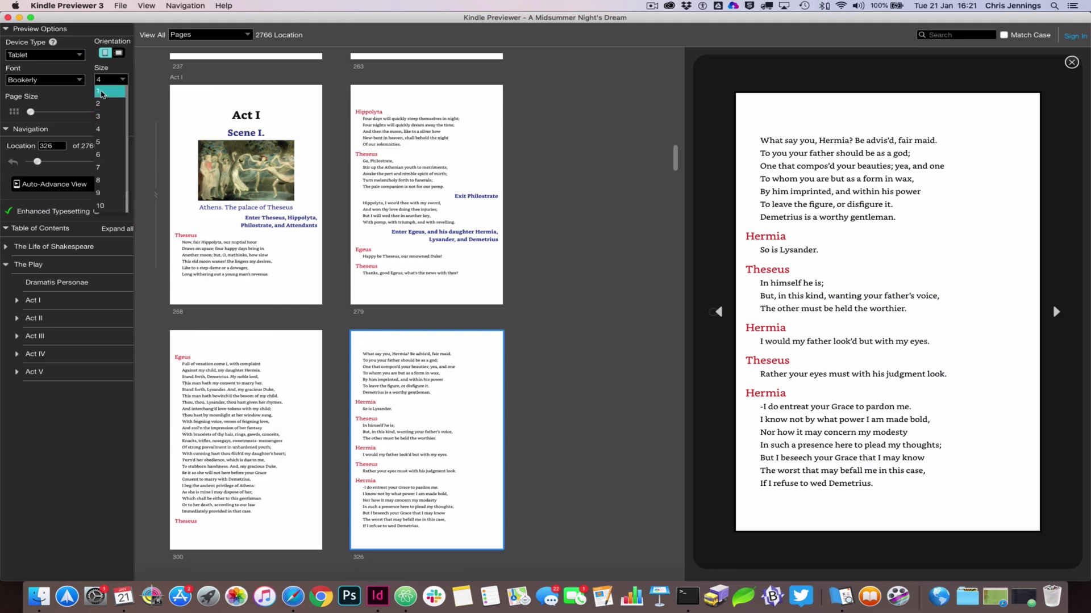
left_click(102, 94)
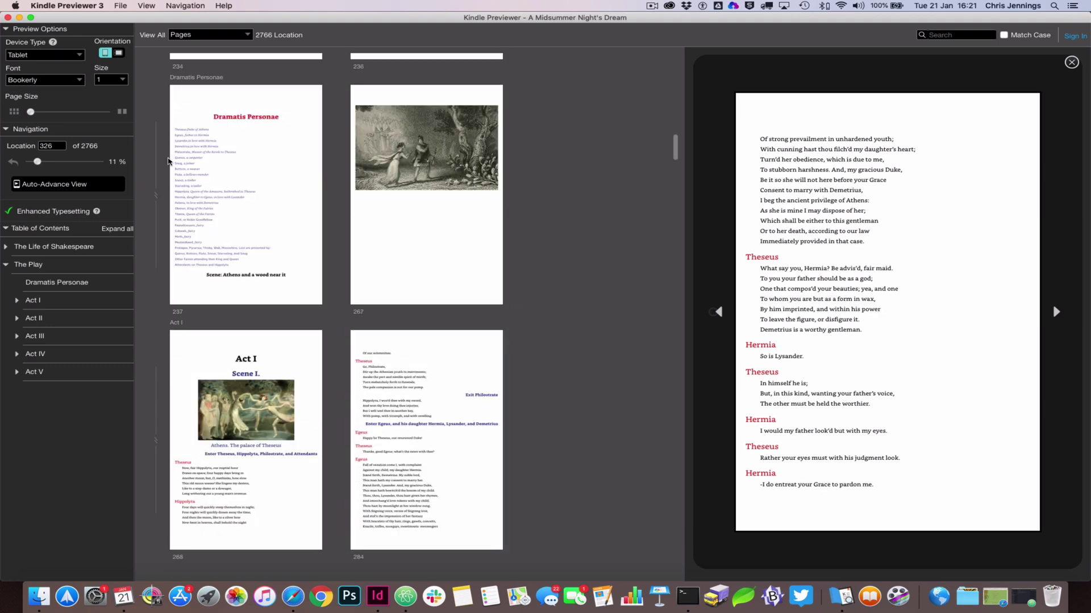
left_click(120, 80)
left_click(110, 142)
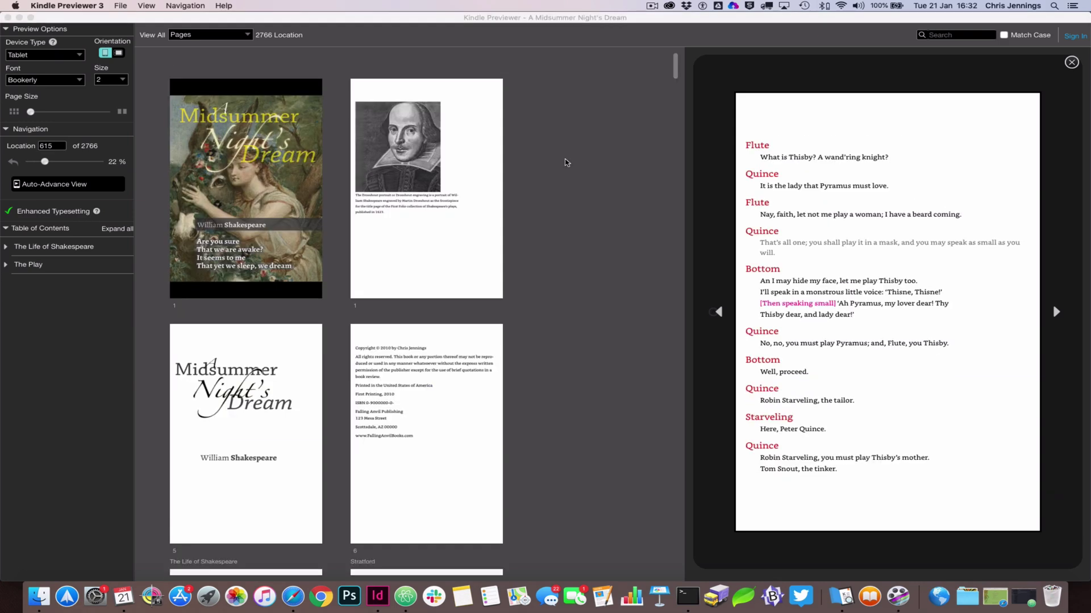
- Switch the preview's Device Type to Phone
left_click(549, 154)
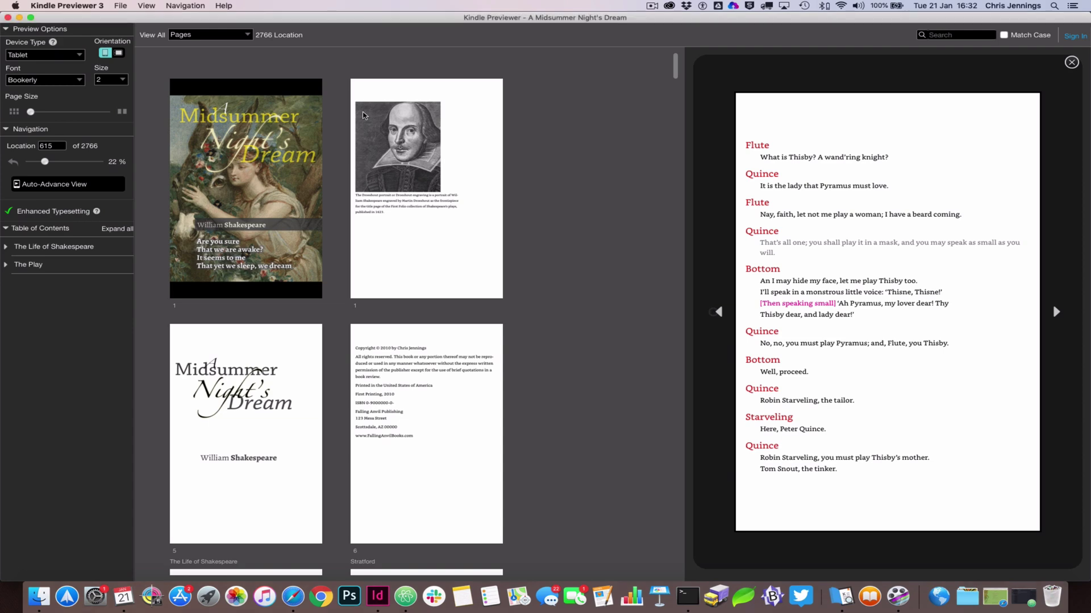
left_click(80, 55)
left_click(46, 78)
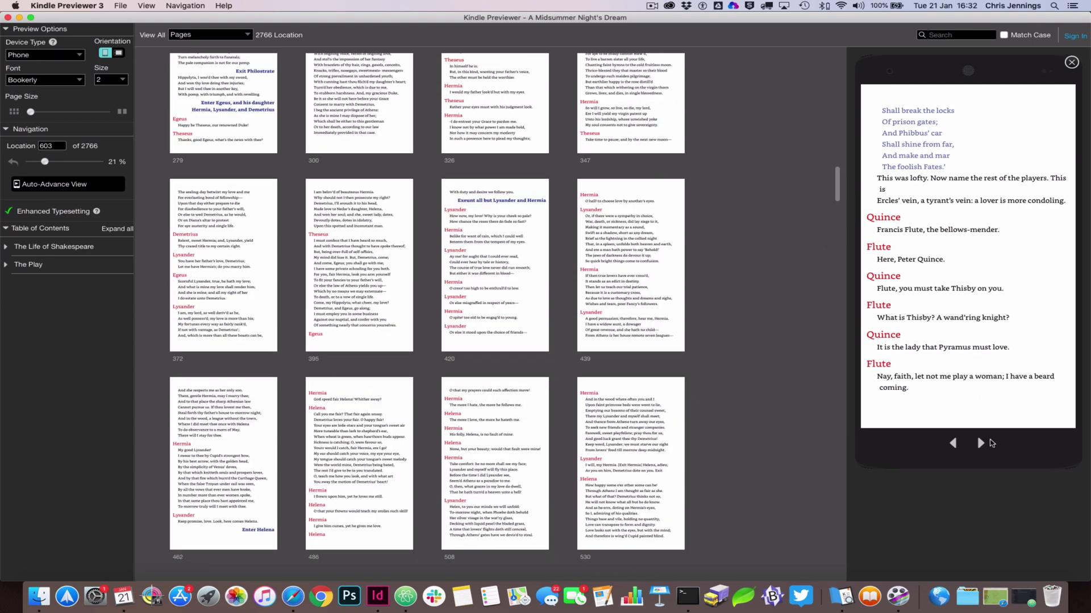
- Page the phone preview forward five times to Act II, Scene I at location 678
left_click(981, 444)
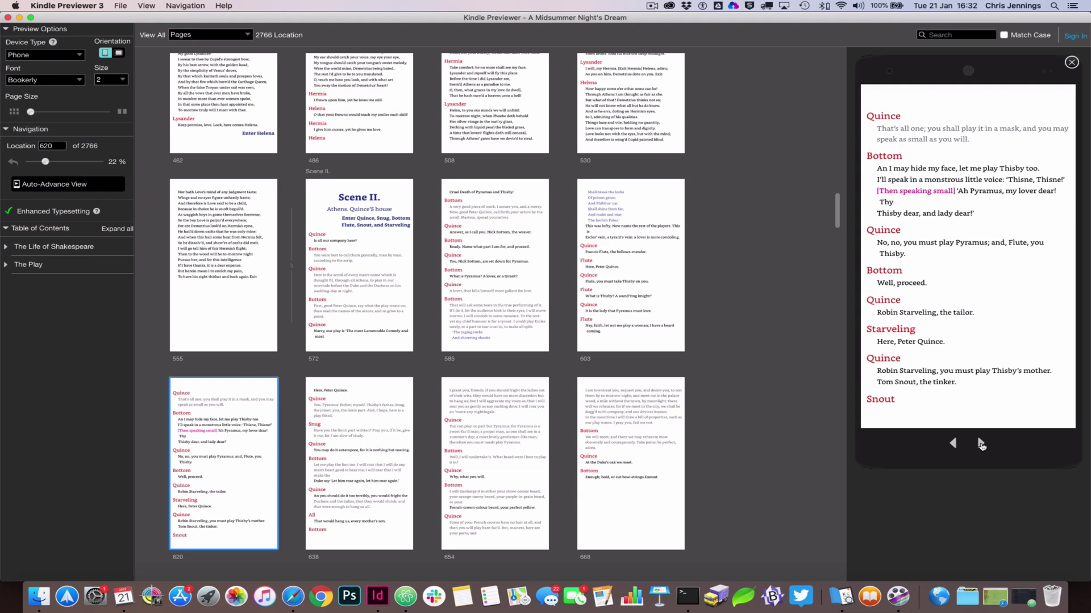
left_click(981, 444)
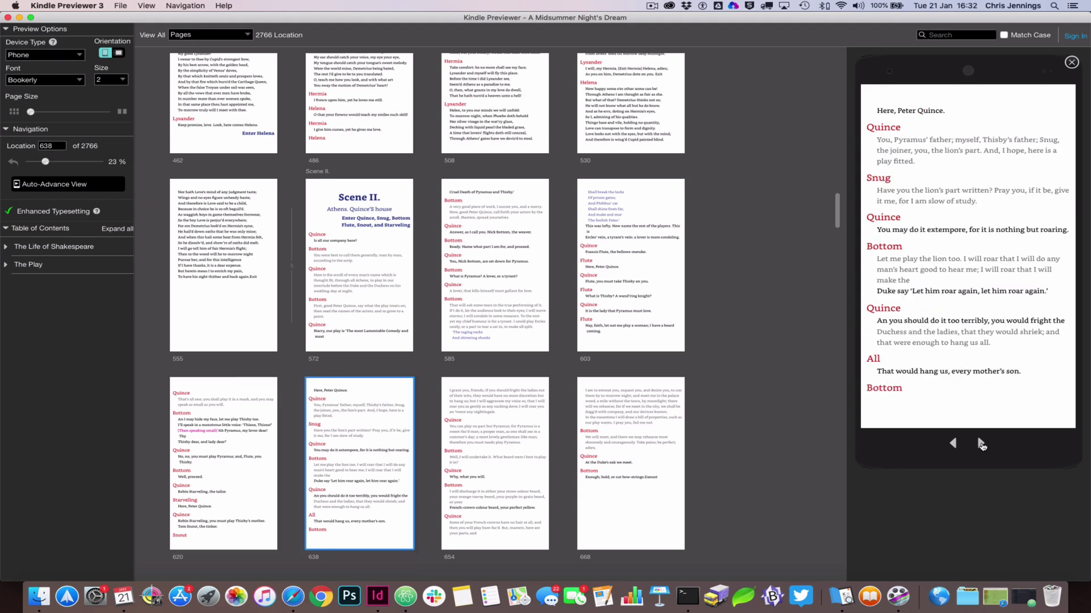
left_click(981, 444)
left_click(981, 444)
left_click(981, 444)
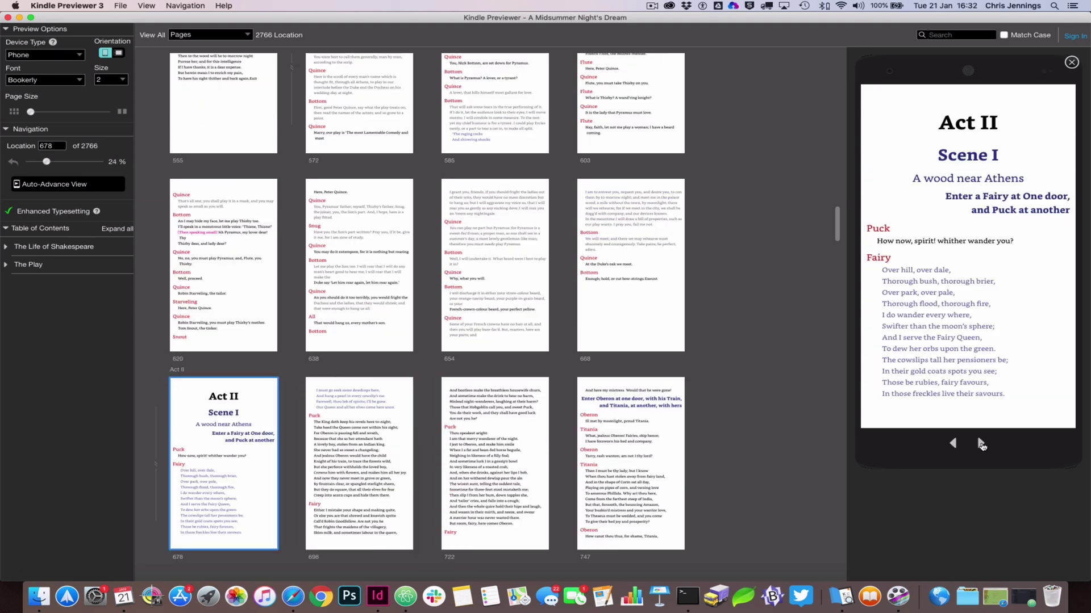
- Choose File > Export for the dream2018v3 folder and list the .kpf, .mobi and .azk formats
left_click(121, 7)
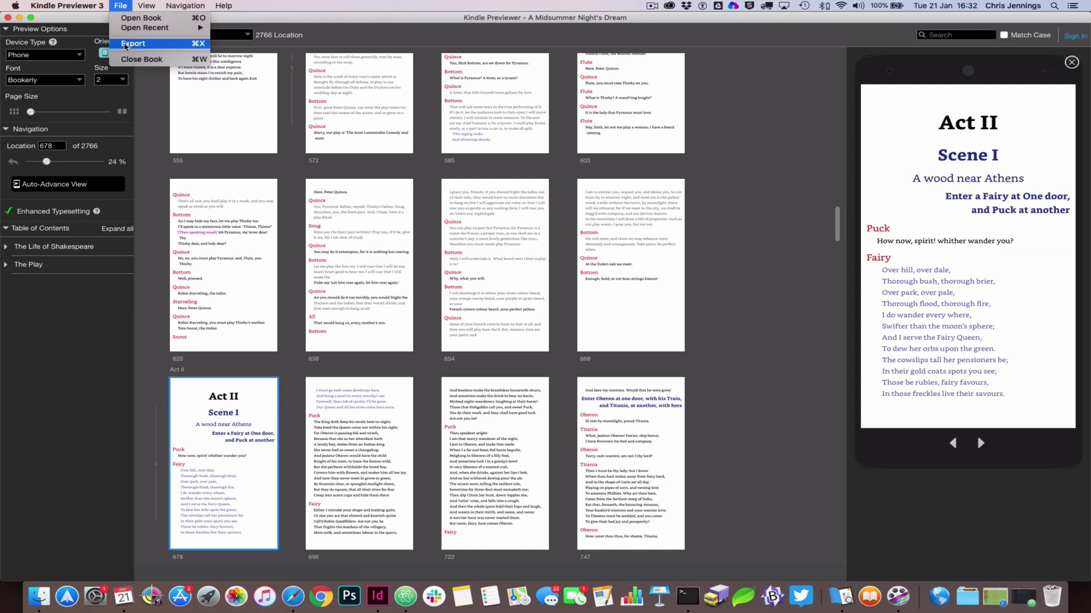
left_click(126, 46)
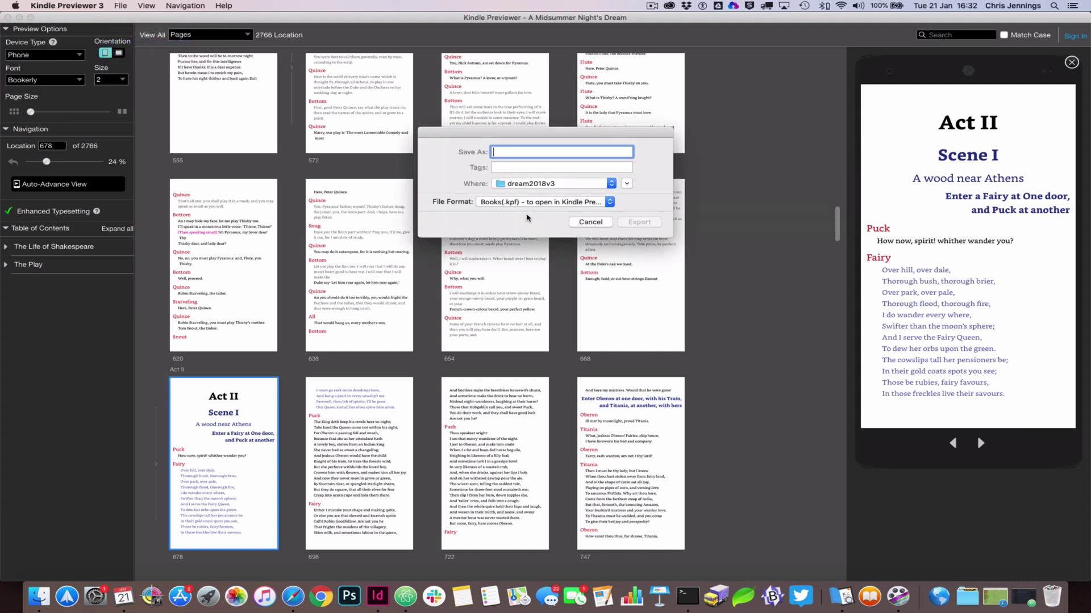
left_click(608, 206)
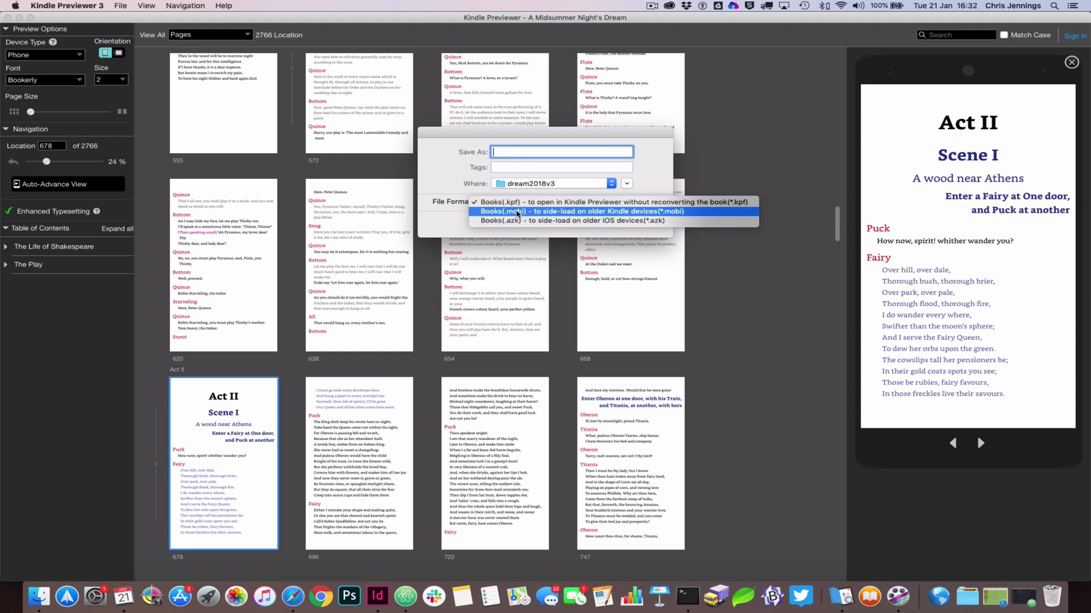